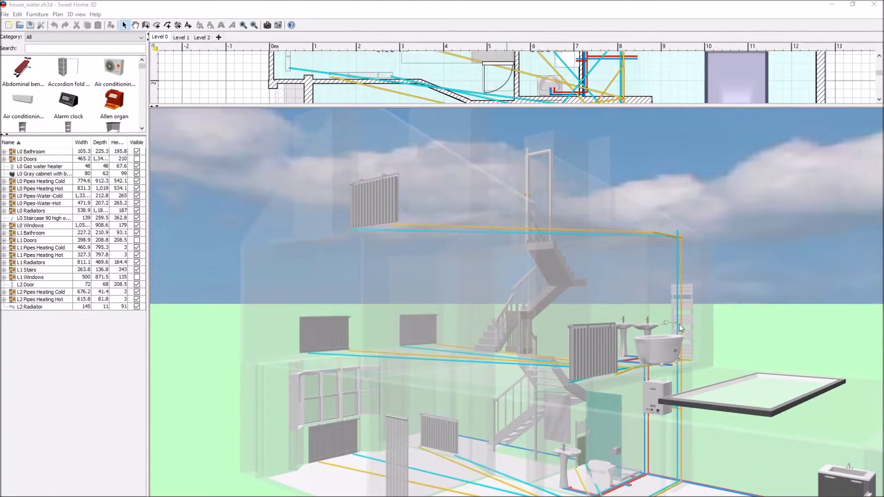
Orbit the 3D view around the house: close to the bathroom, from above, then at horizon level
drag(678, 324, 551, 410)
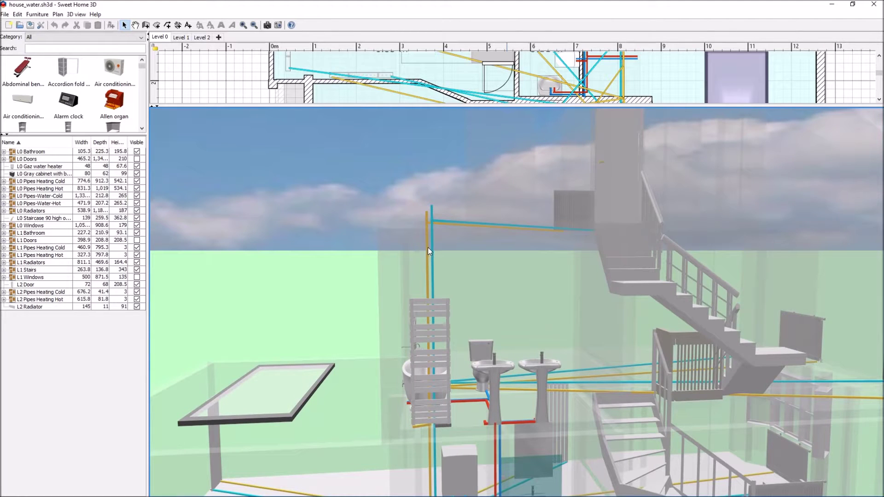
drag(460, 302, 601, 312)
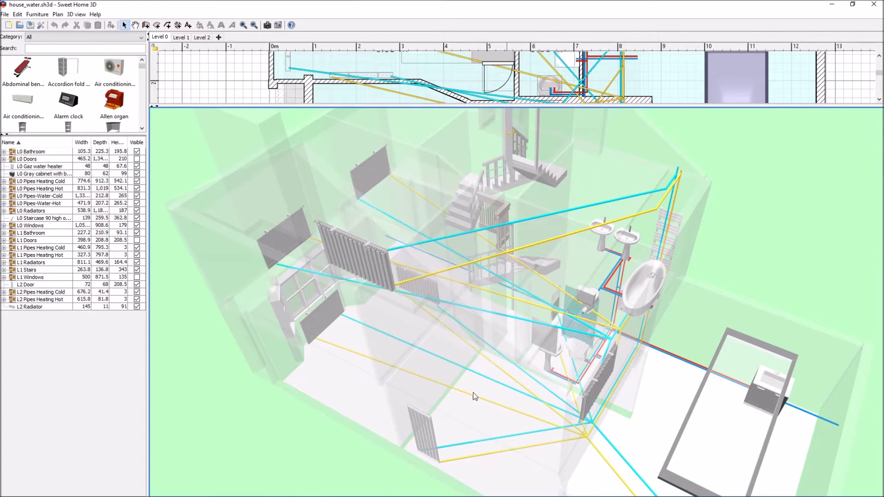
drag(475, 396, 530, 341)
Search the catalog for 'box' and place a Box in the 14.22 m² room
scroll(738, 146, up, 4)
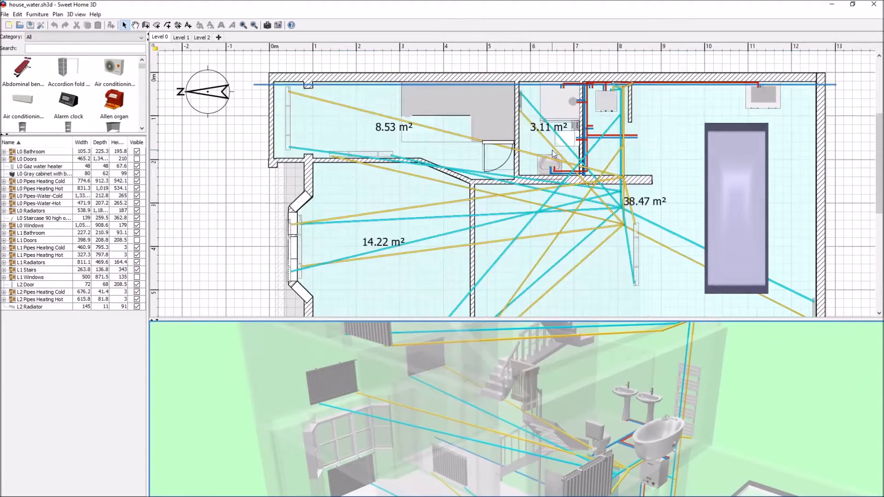
scroll(870, 173, down, 5)
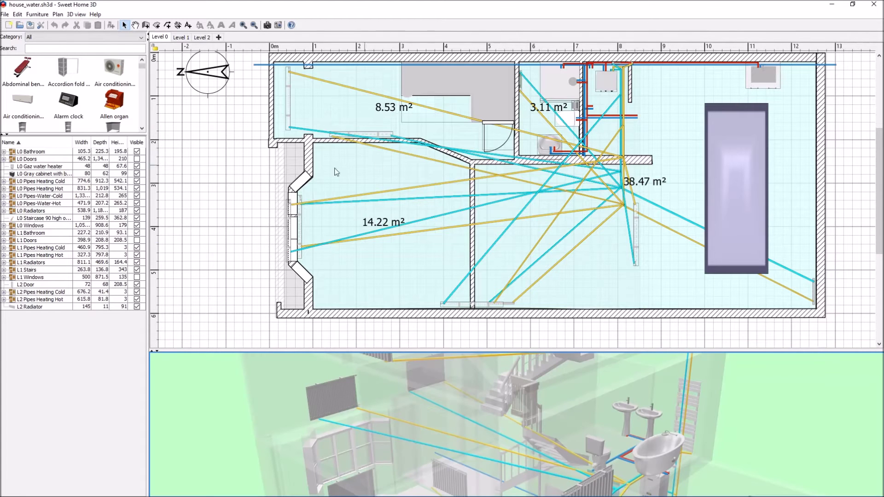
click(77, 51)
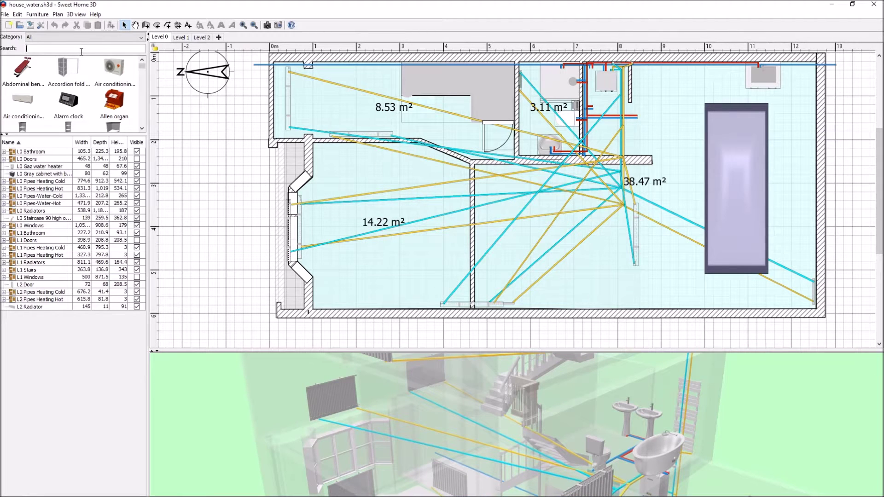
text(box)
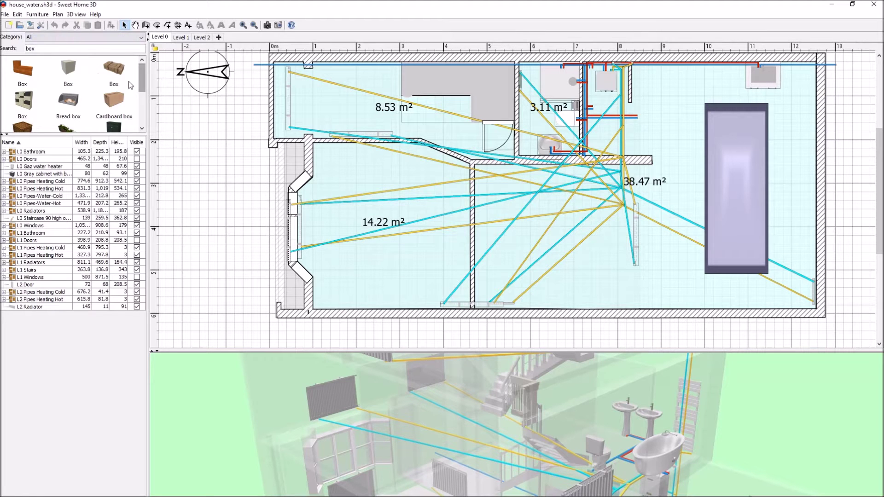
click(77, 76)
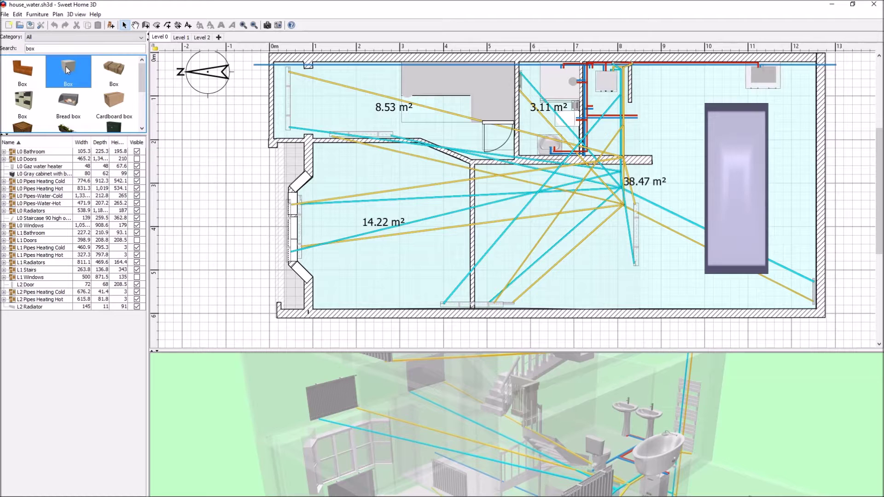
drag(67, 70, 367, 253)
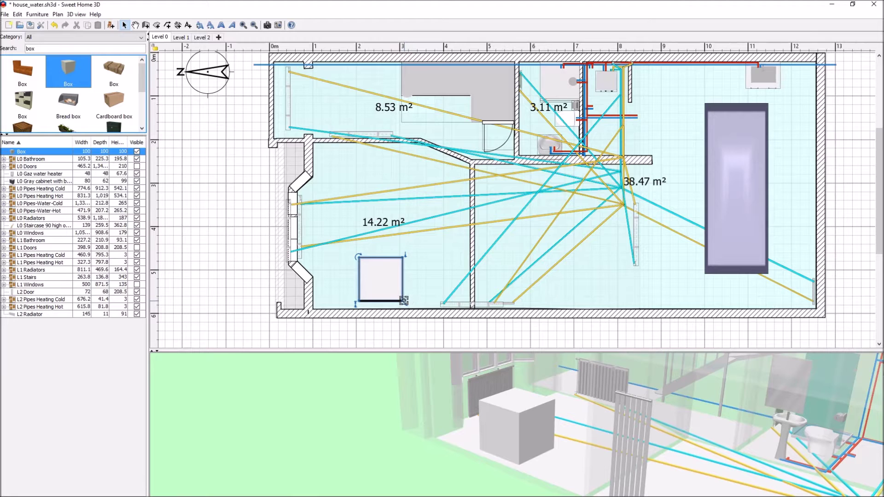
Modify the box to width 3 and height 3 with a red color
right_click(380, 281)
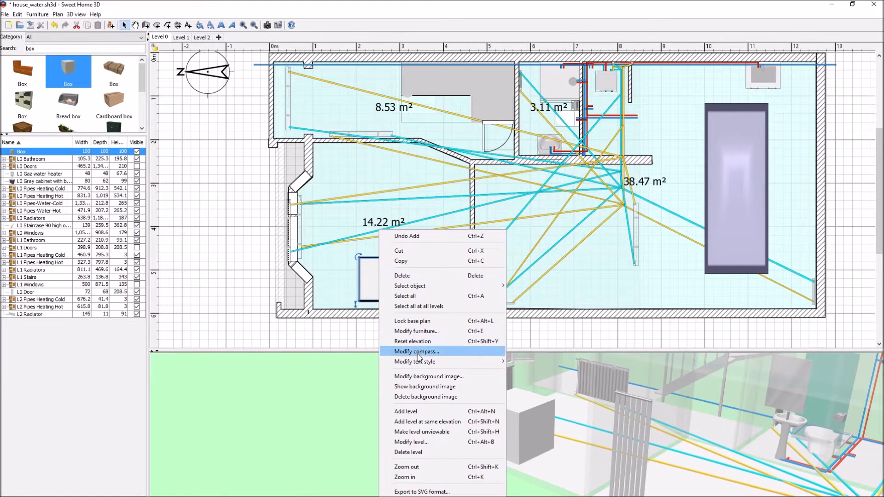
click(419, 332)
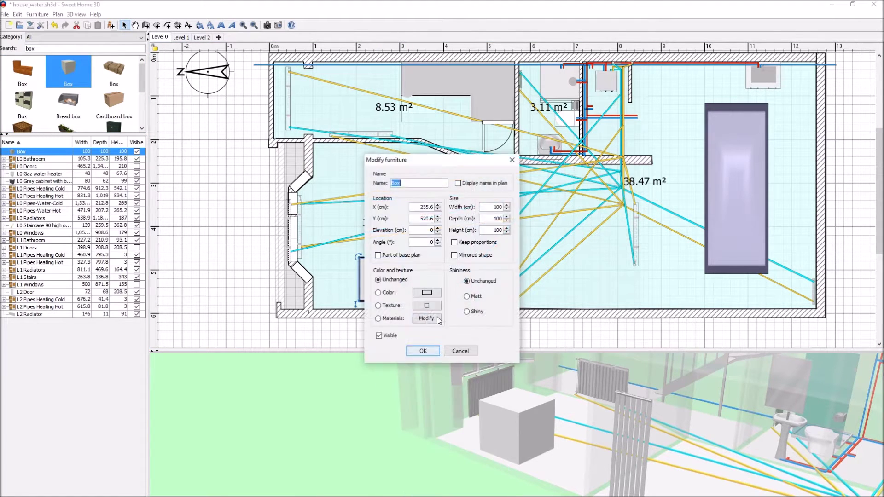
click(492, 207)
text(3)
click(492, 229)
text(3)
click(428, 293)
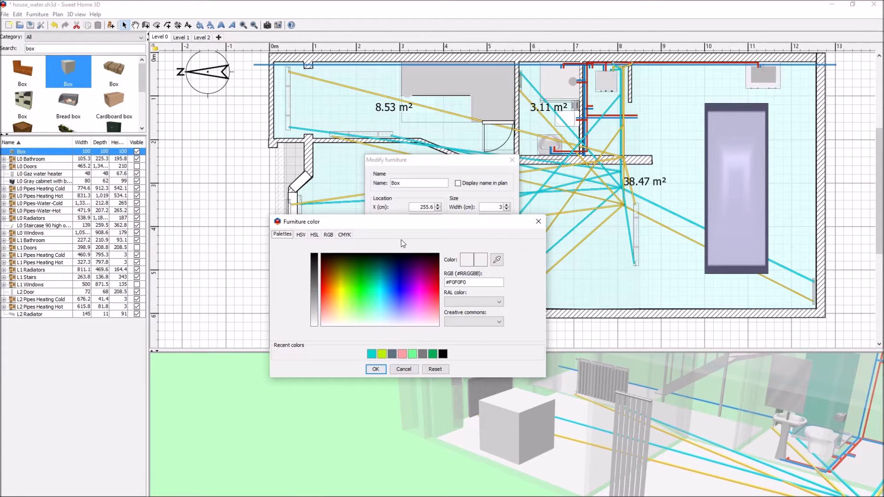
drag(393, 225, 339, 219)
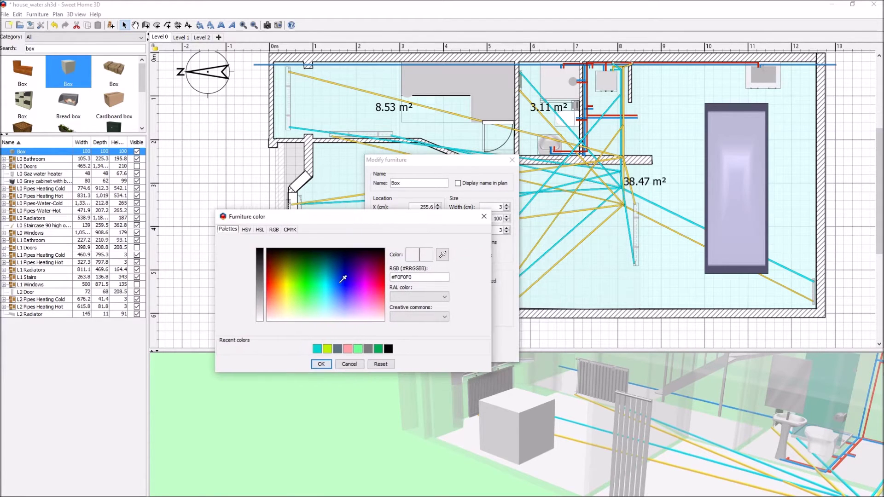
click(266, 287)
click(321, 364)
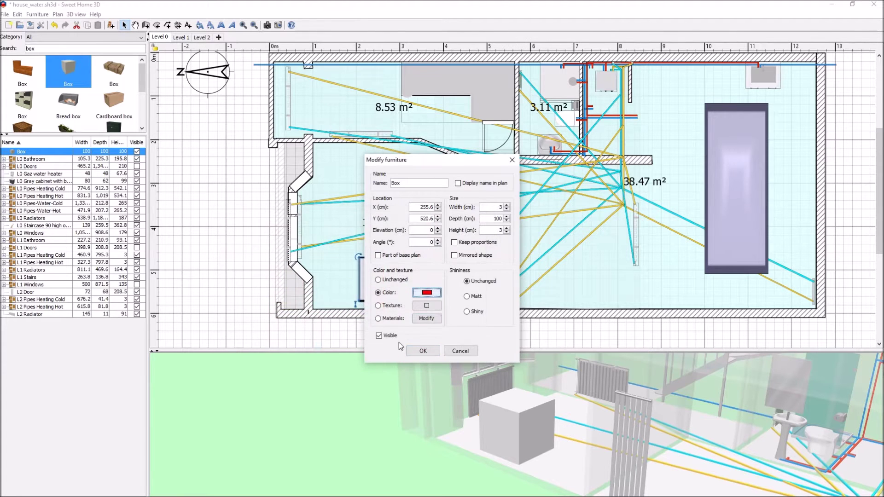
click(418, 349)
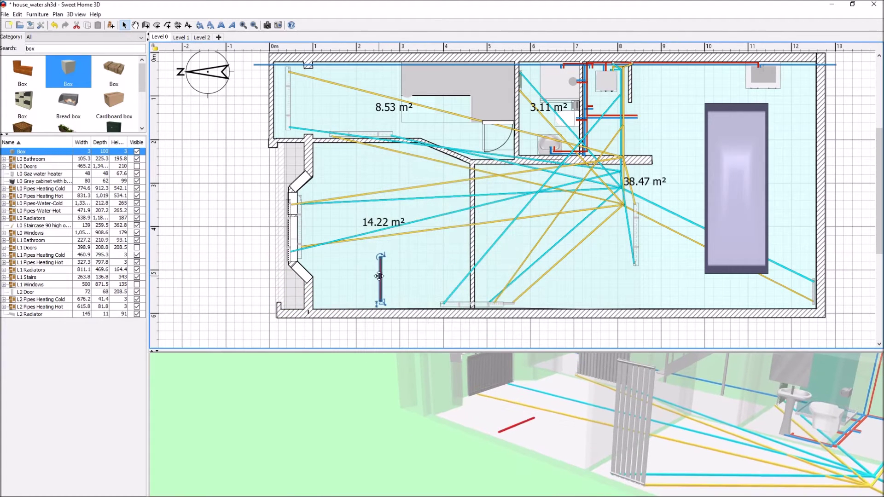
Stretch the red box into an ~8 m diagonal pipe at 236.7 cm elevation, then delete it
scroll(395, 282, up, 2)
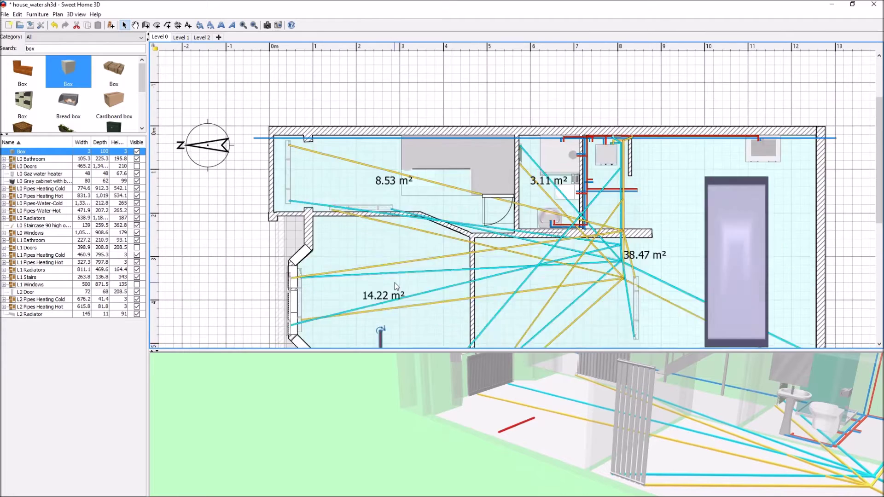
scroll(405, 248, down, 5)
scroll(415, 212, up, 3)
scroll(449, 206, up, 2)
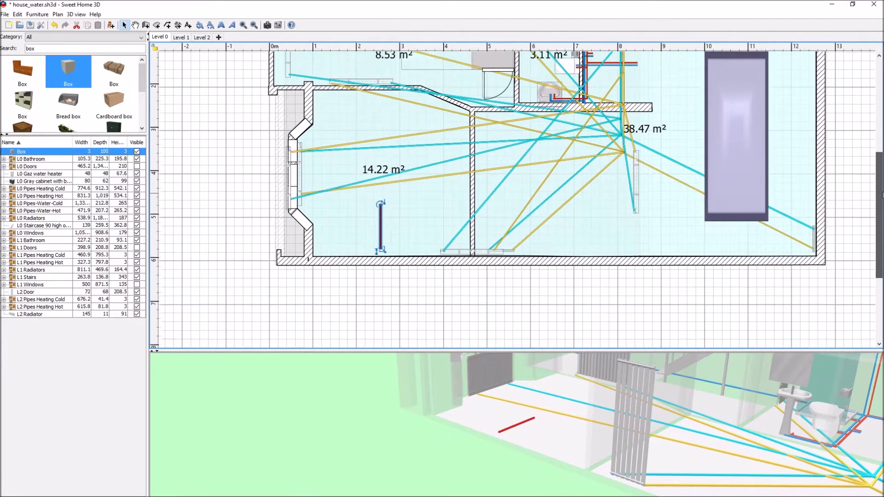
drag(379, 244, 343, 232)
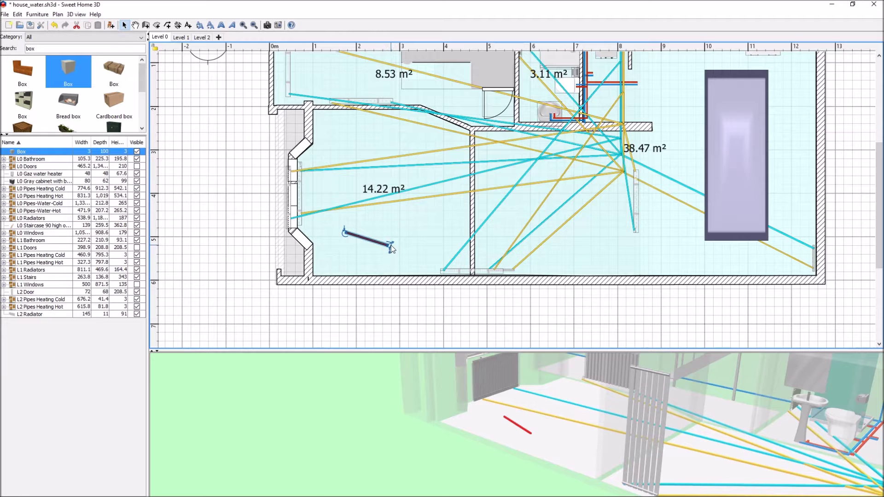
drag(389, 244, 680, 335)
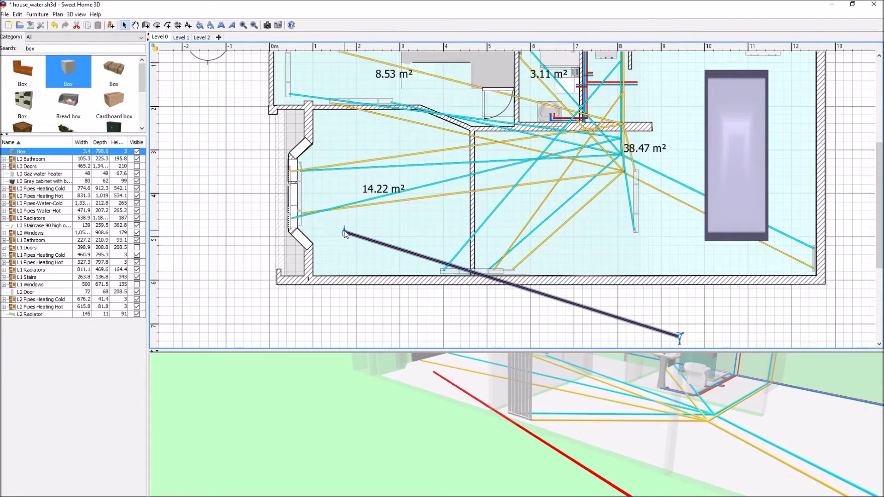
drag(344, 232, 355, 190)
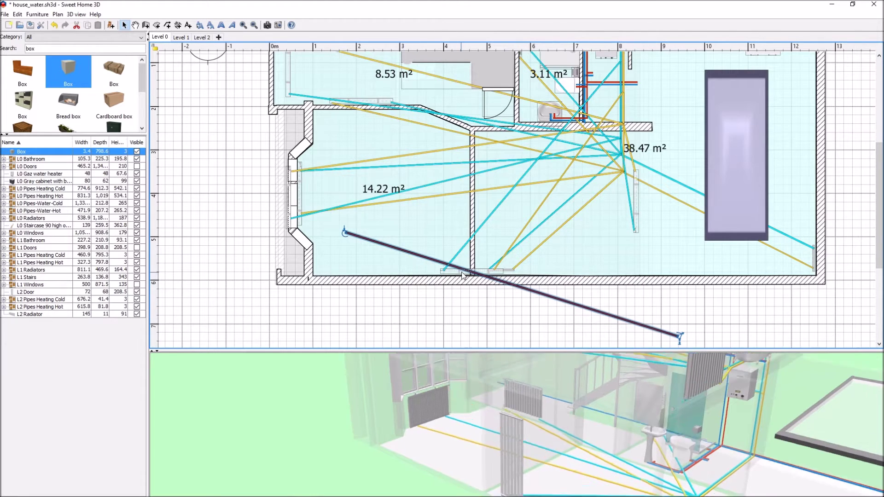
key(Delete)
Browse the Level 1 and Level 2 plans, return to Level 0, and orbit toward the staircase
scroll(548, 322, up, 3)
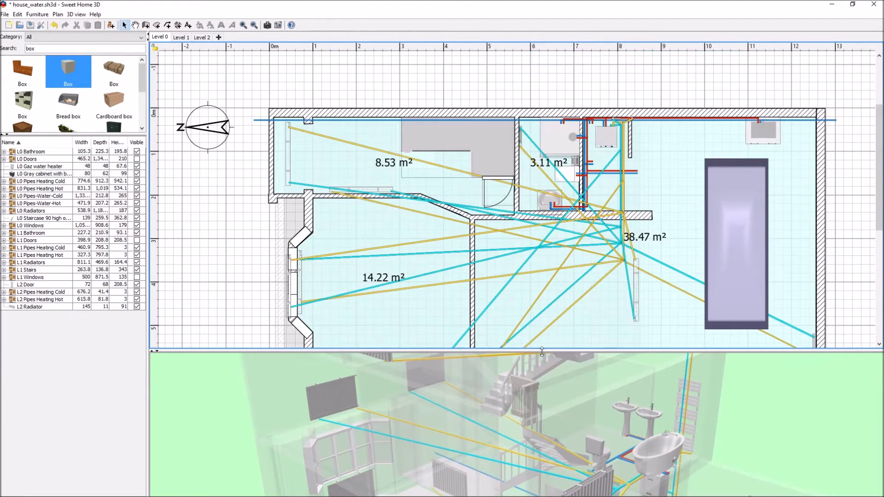
click(186, 38)
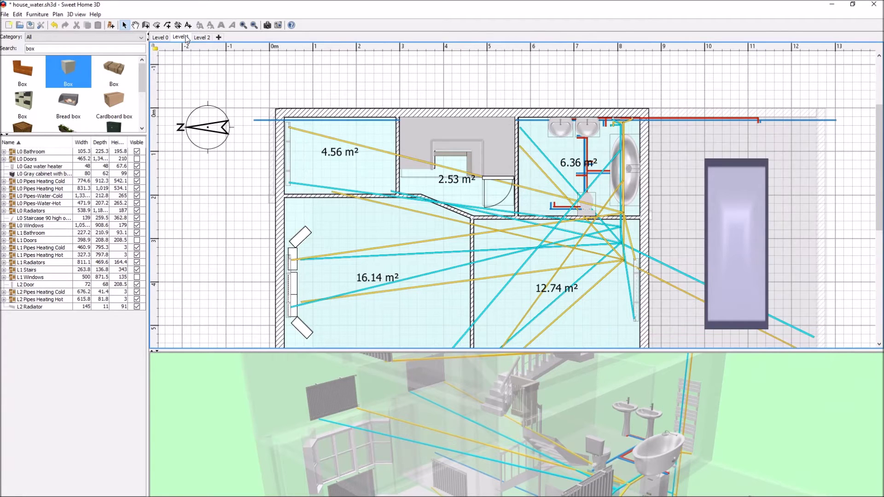
click(203, 38)
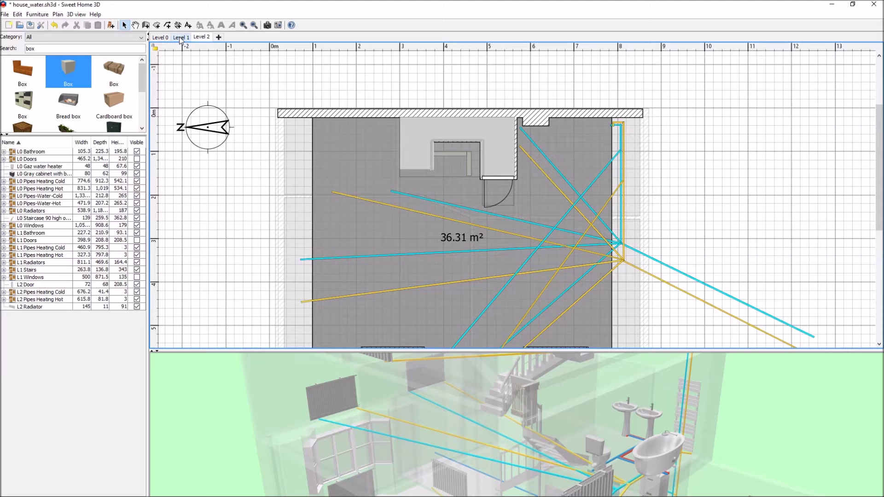
click(180, 37)
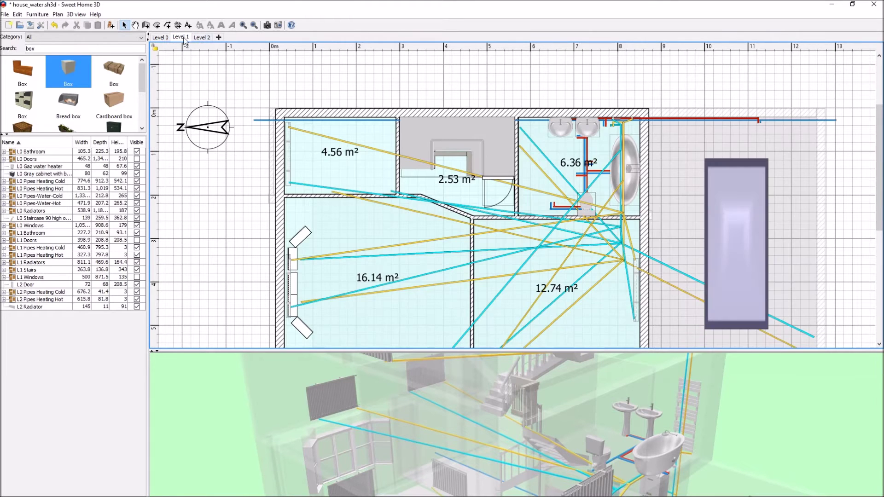
click(162, 38)
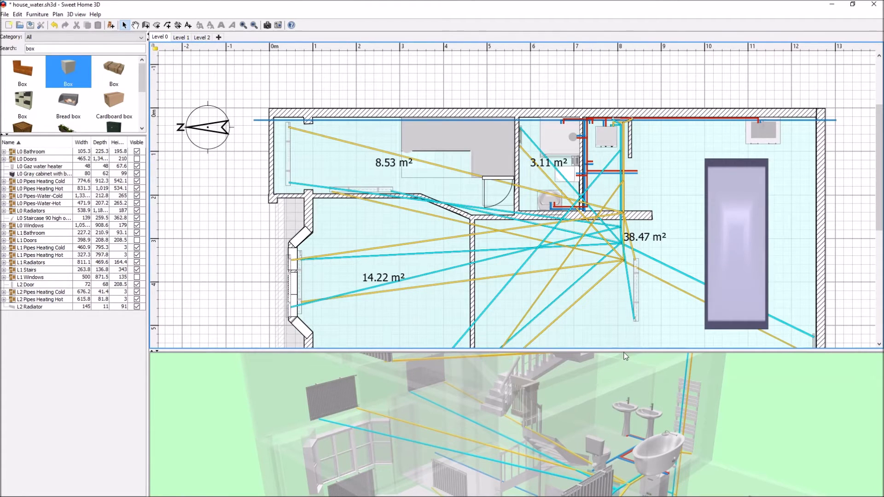
drag(769, 409, 534, 295)
scroll(601, 124, down, 2)
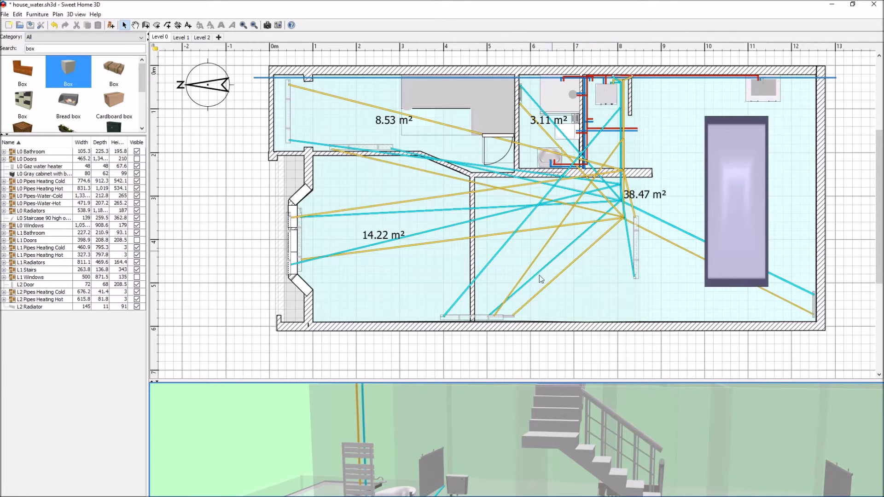
Enlarge the 3D view, select the L0 Pipes-Water-Hot group, and orbit toward the sink pipes
drag(490, 381, 490, 109)
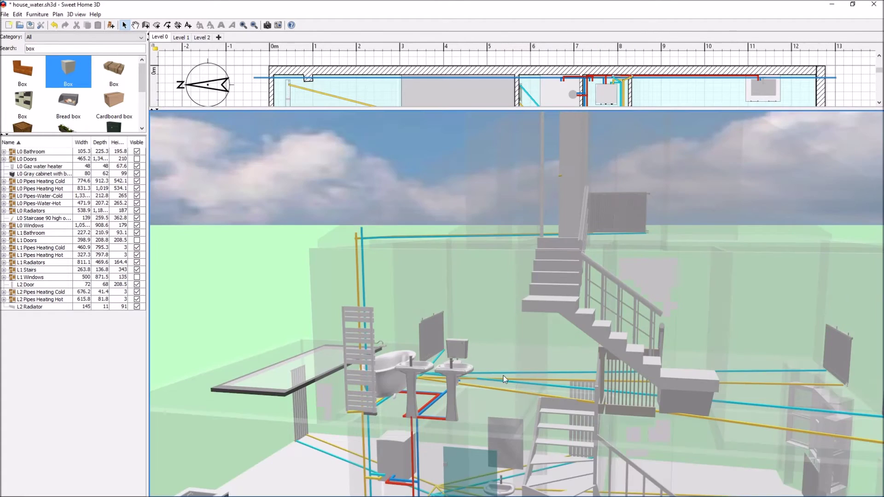
scroll(480, 421, up, 6)
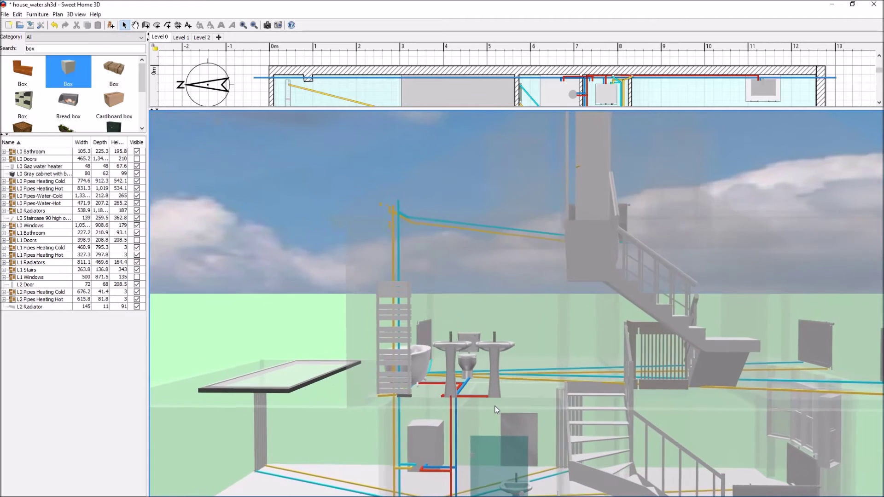
scroll(498, 404, up, 2)
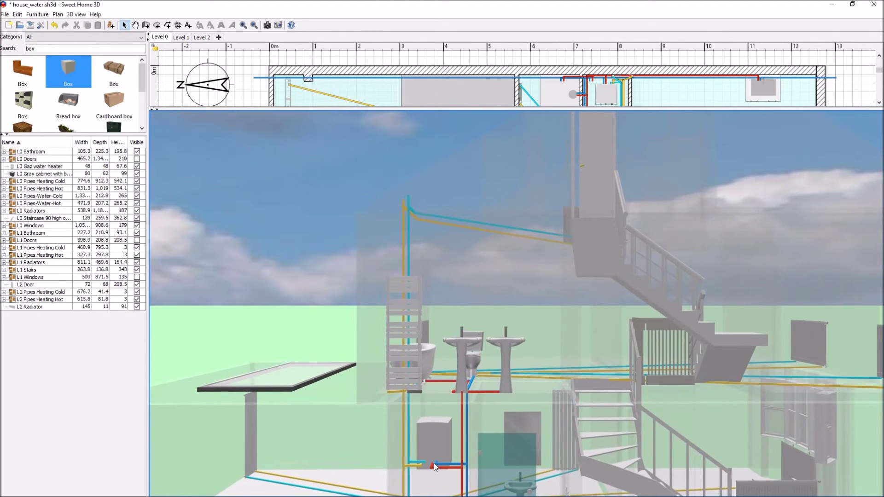
click(587, 80)
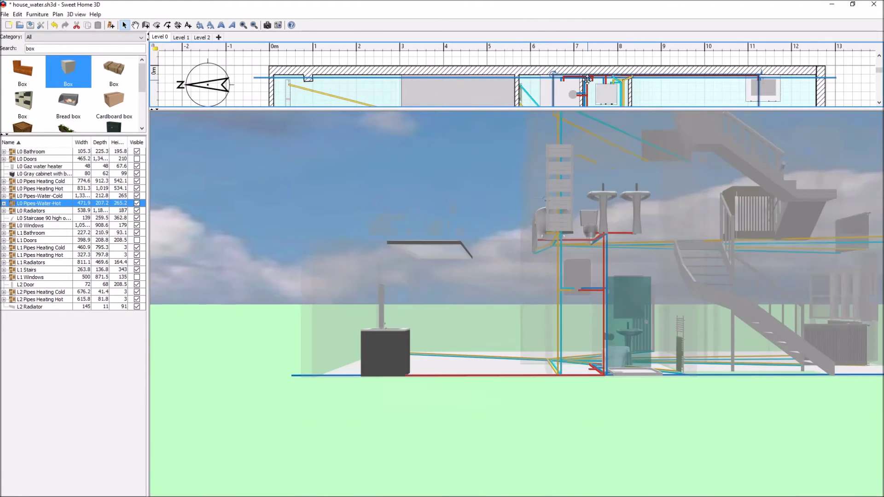
scroll(612, 283, up, 6)
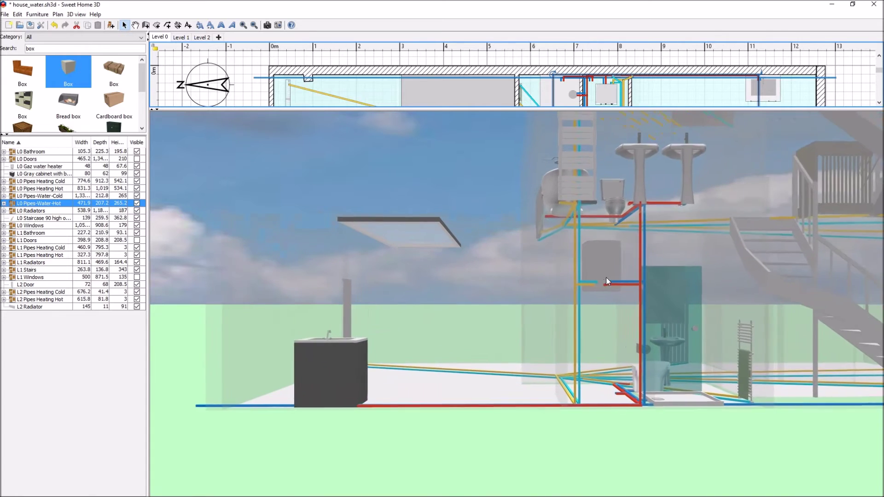
scroll(615, 277, up, 4)
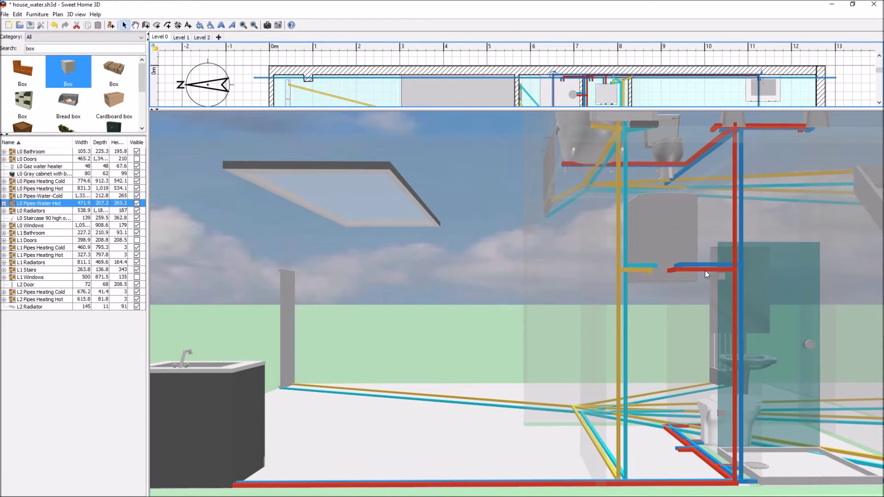
mouse_move(705, 273)
mouse_down()
mouse_move(640, 319)
mouse_move(696, 277)
mouse_up()
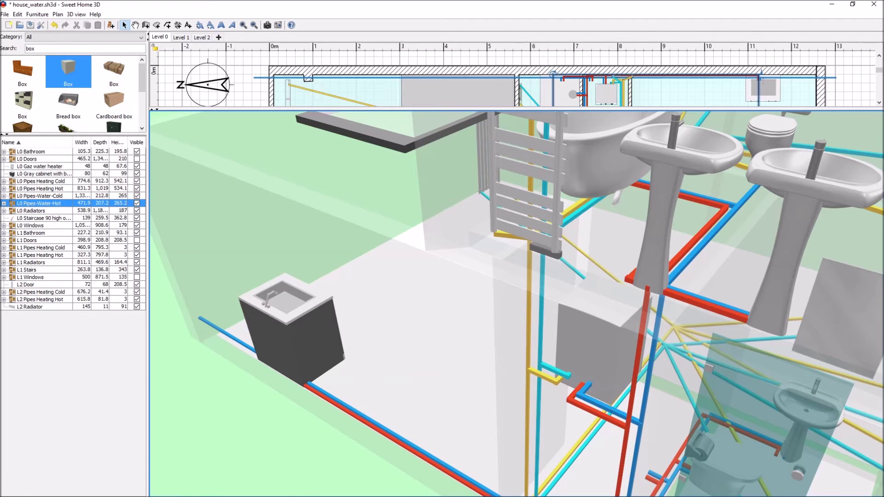
drag(285, 109, 285, 142)
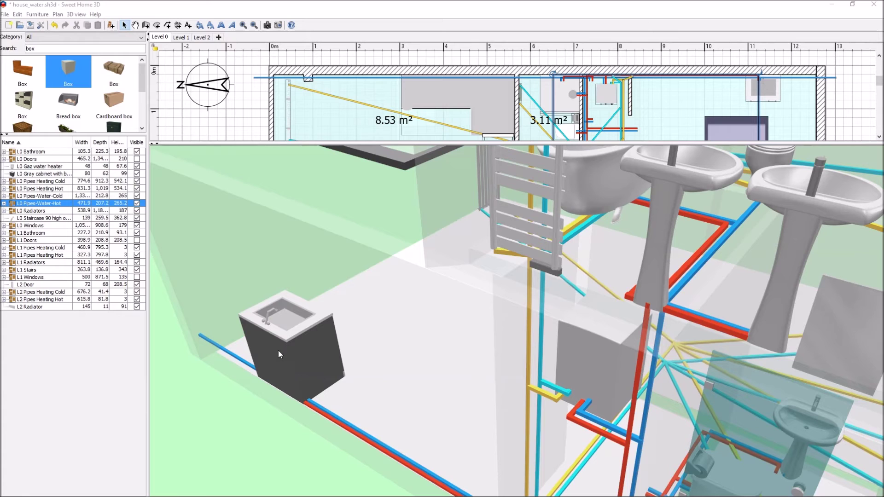
Turn the 3D view around the bathroom and swing the stairs to the center
scroll(359, 101, down, 5)
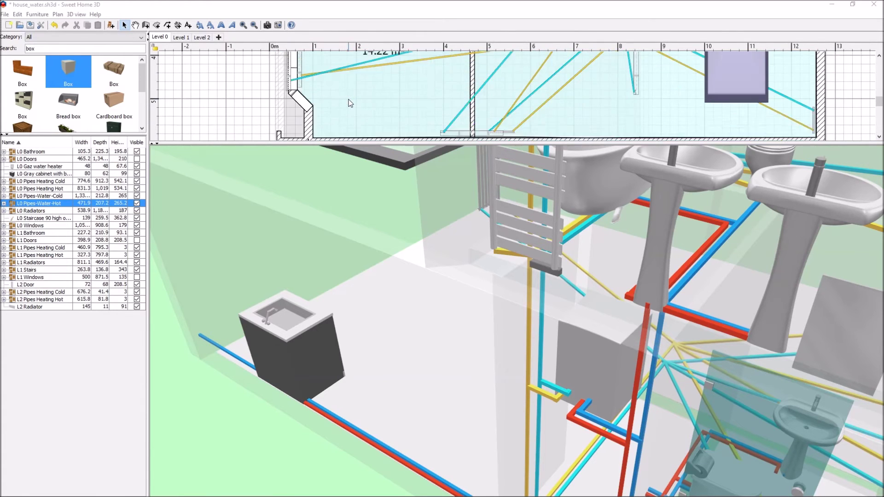
scroll(435, 95, up, 5)
drag(322, 350, 310, 397)
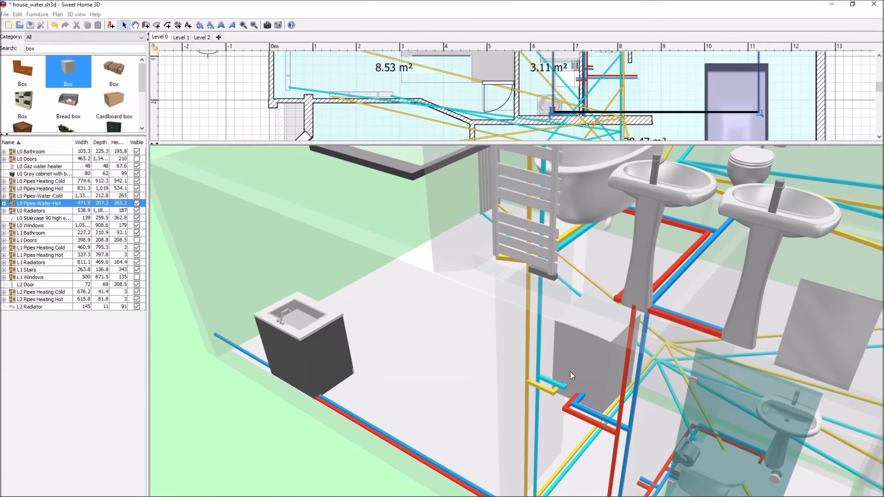
scroll(573, 374, down, 5)
scroll(581, 389, down, 5)
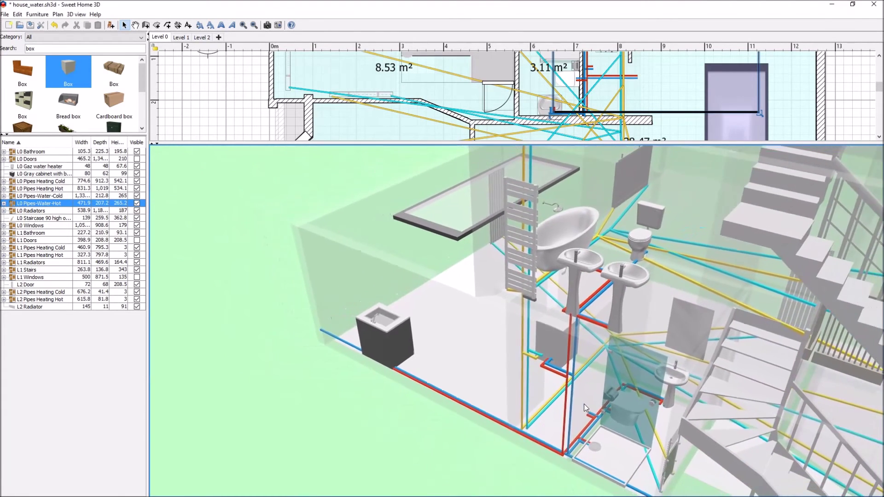
drag(661, 308, 509, 302)
Orbit around the sinks, bathtub, toilet and radiators, then select the L1 Pipes Heating Cold group
scroll(510, 302, up, 6)
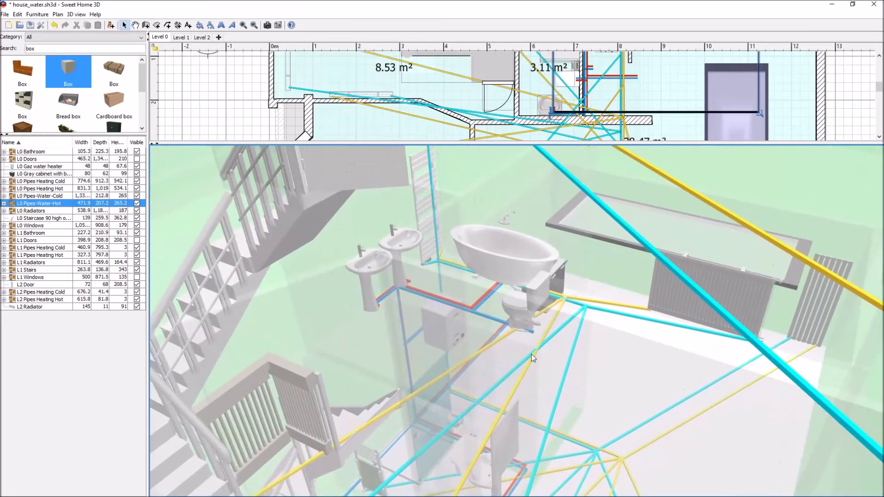
scroll(529, 341, up, 4)
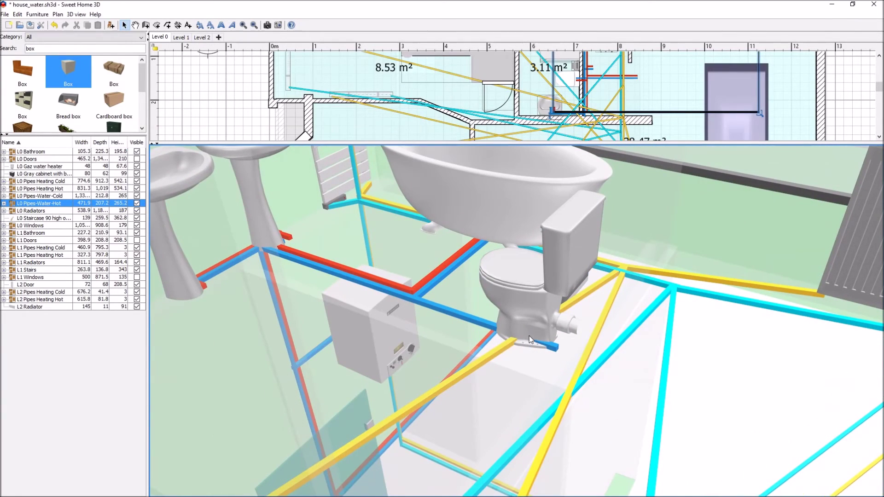
drag(437, 313, 438, 318)
drag(471, 227, 299, 258)
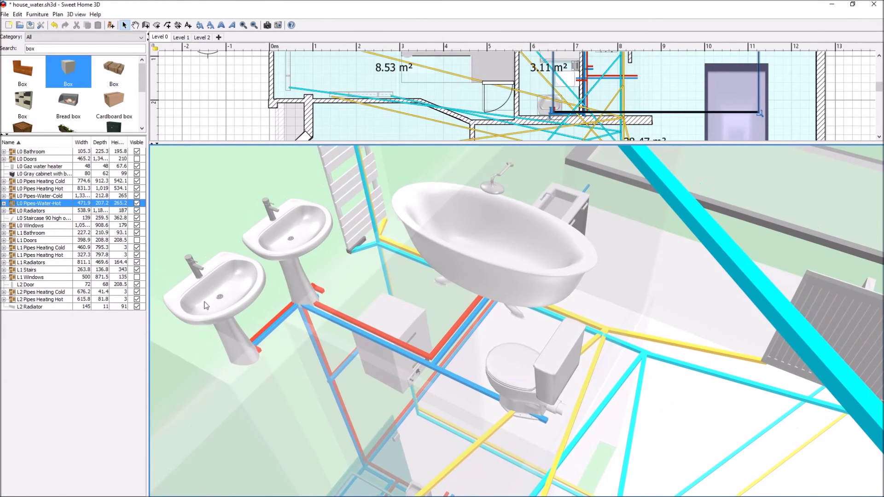
drag(259, 273, 331, 325)
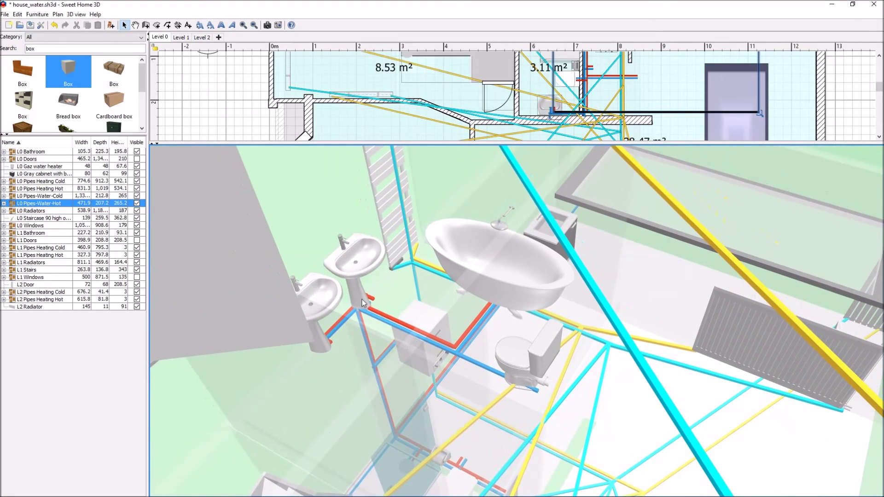
scroll(547, 363, down, 8)
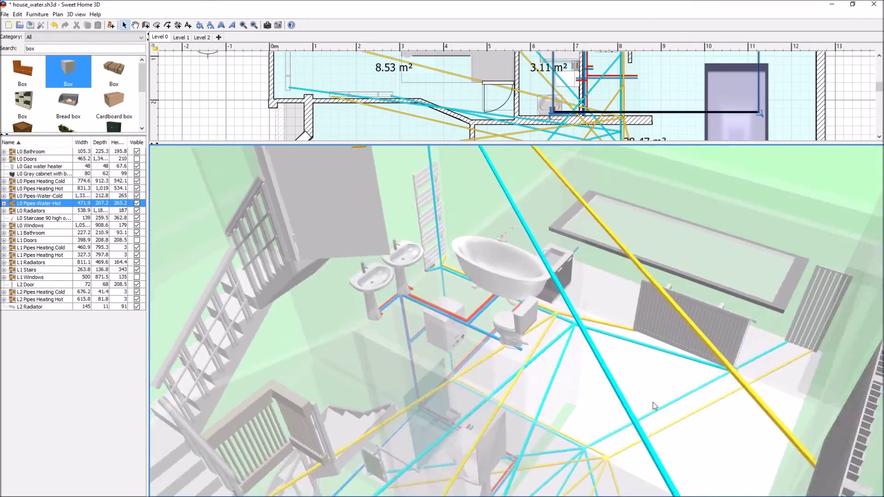
drag(653, 402, 648, 338)
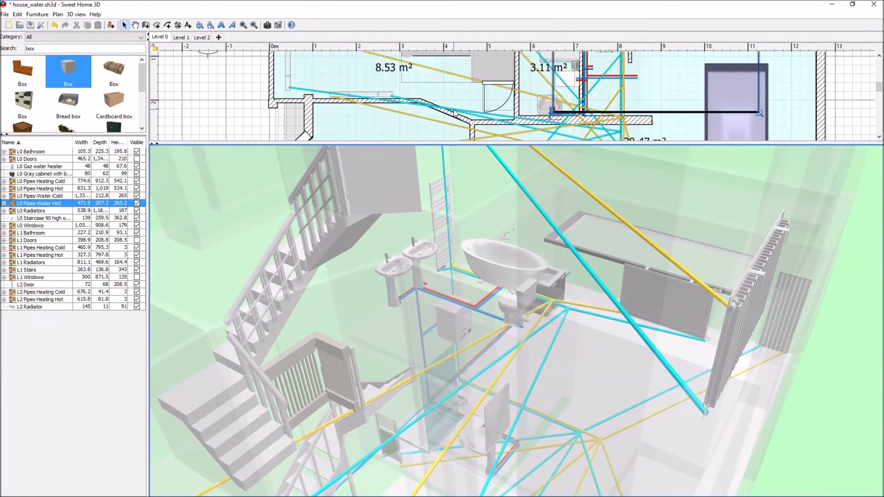
click(454, 109)
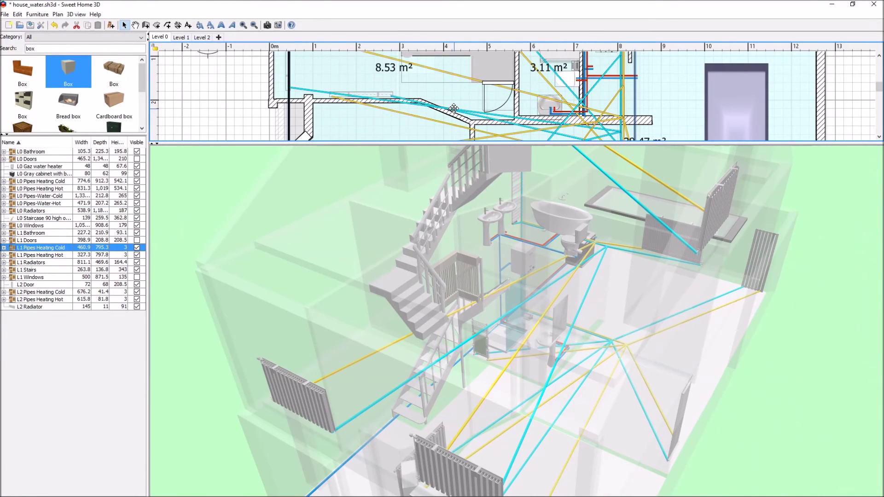
Select the single cold heating pipe inside the L1 Pipes Heating Cold group and zoom out
click(453, 109)
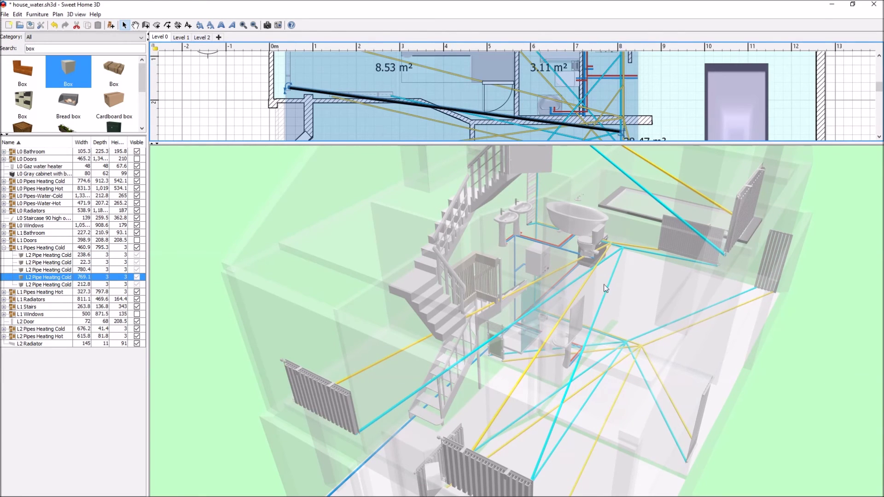
scroll(591, 299, down, 5)
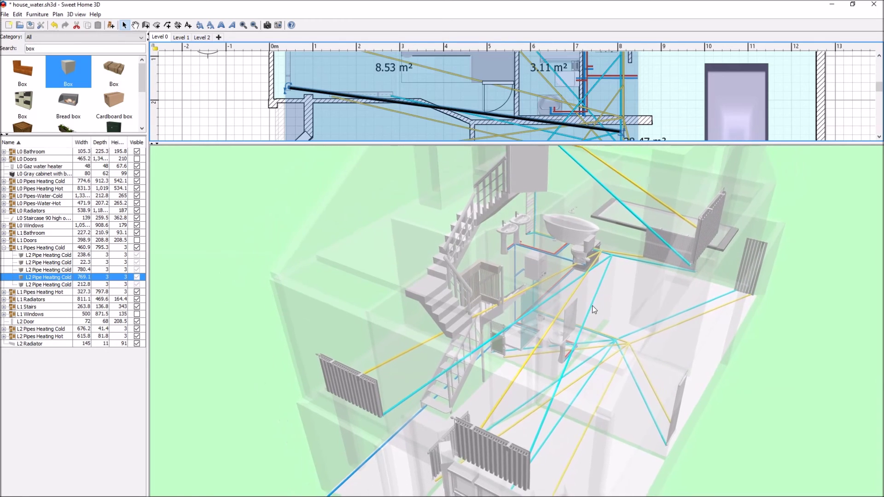